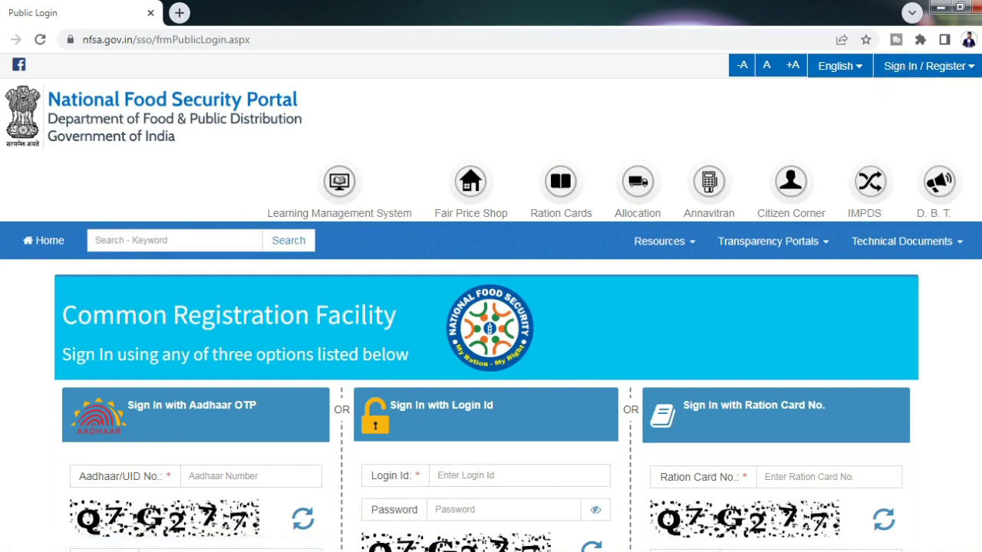
Open the new user sign-up form from the Common Registration Facility login page.
scroll(491, 307, "down", 2)
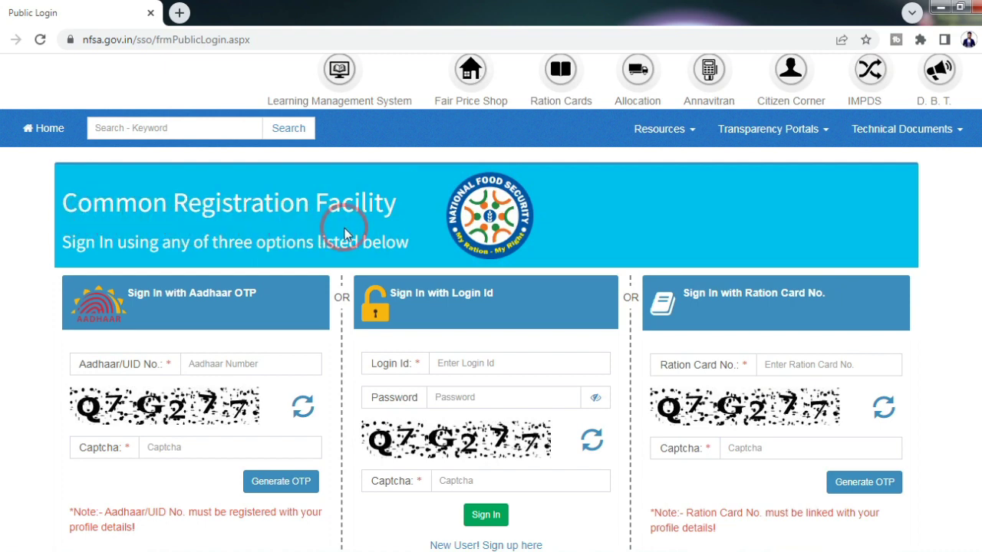
scroll(974, 245, "down", 1)
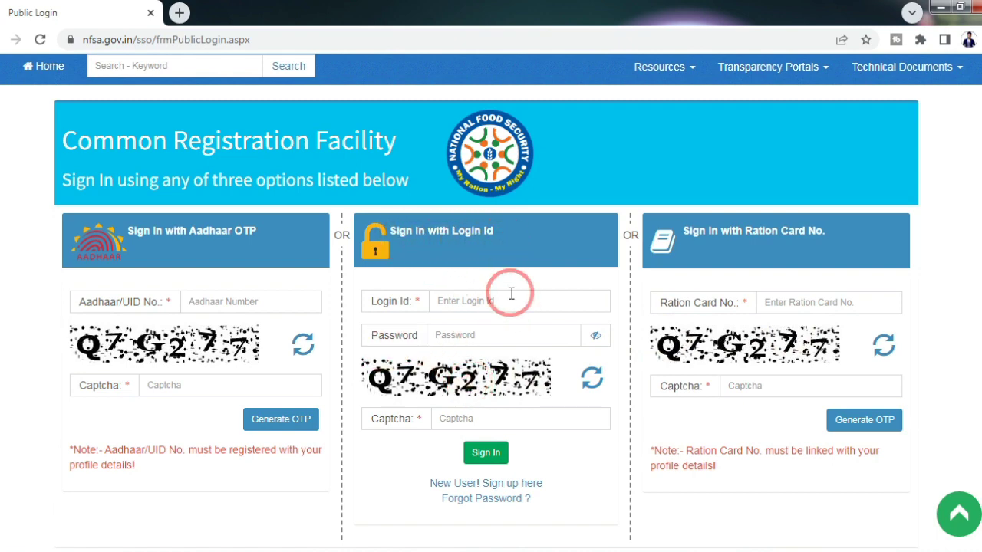
left_click(483, 484)
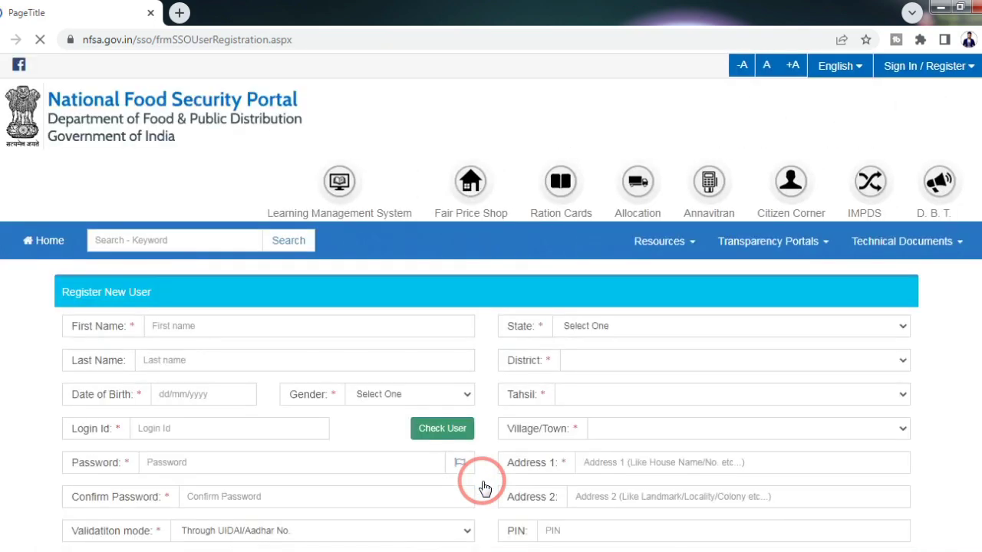
Set the gender to Male and the validation mode to Through UIDAI/Aadhar No. in the Register New User form.
scroll(491, 303, "down", 2)
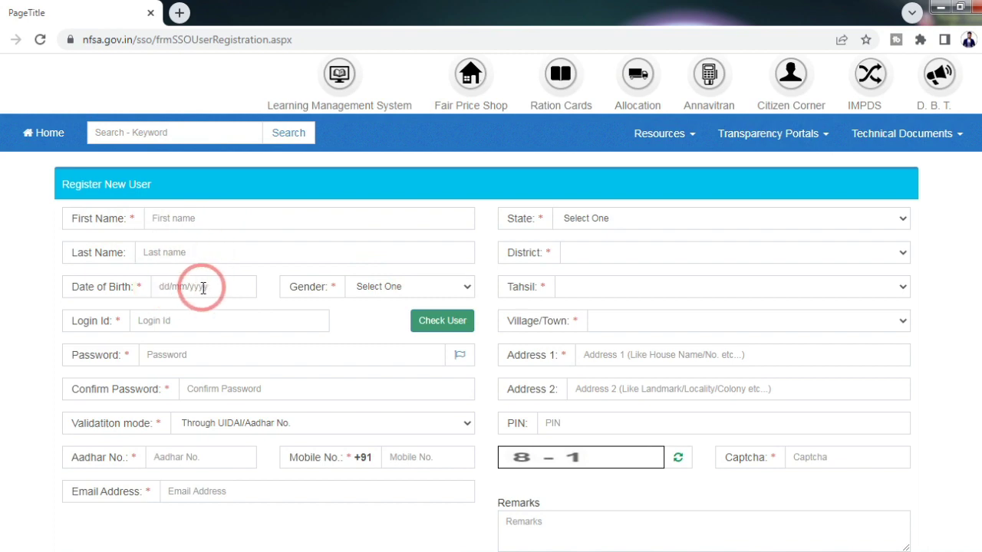
left_click(384, 288)
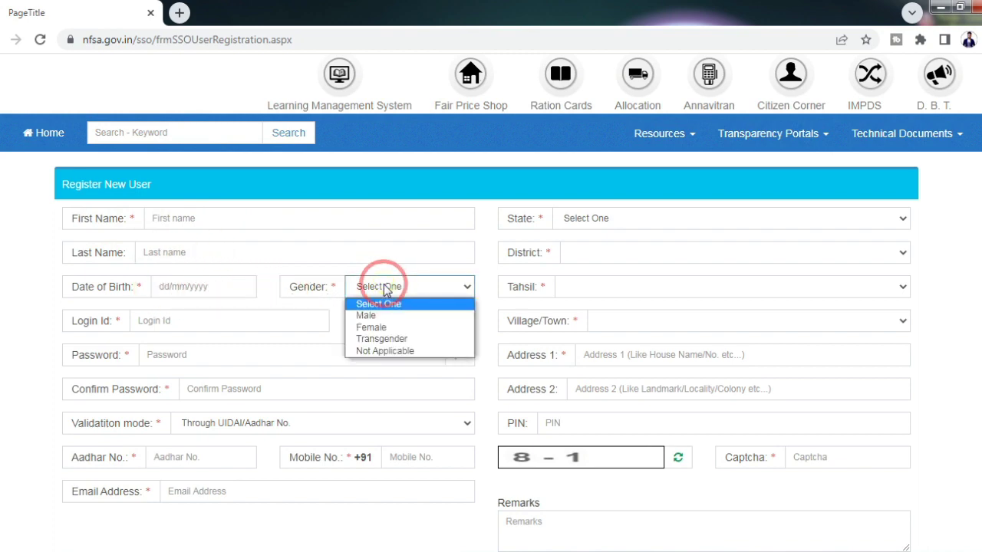
left_click(372, 316)
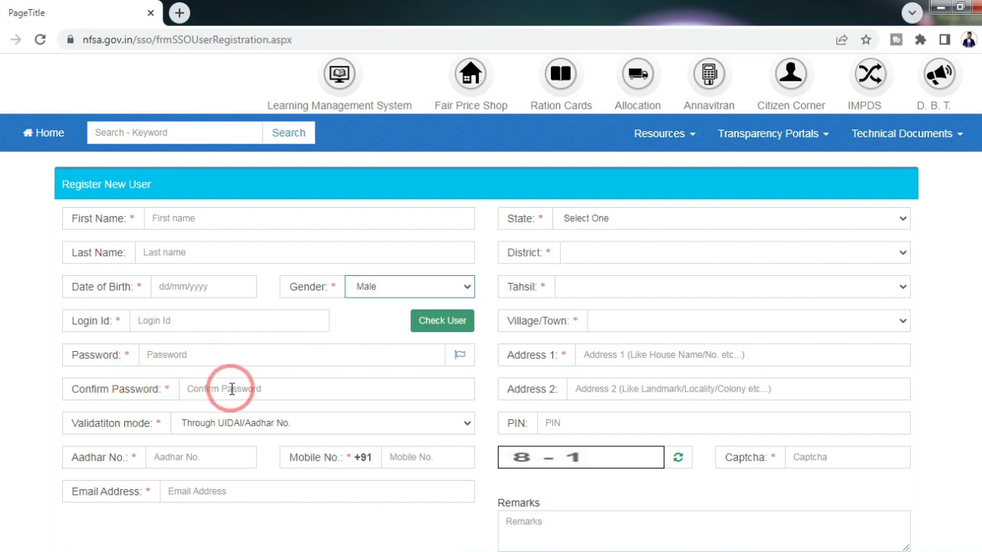
left_click(259, 426)
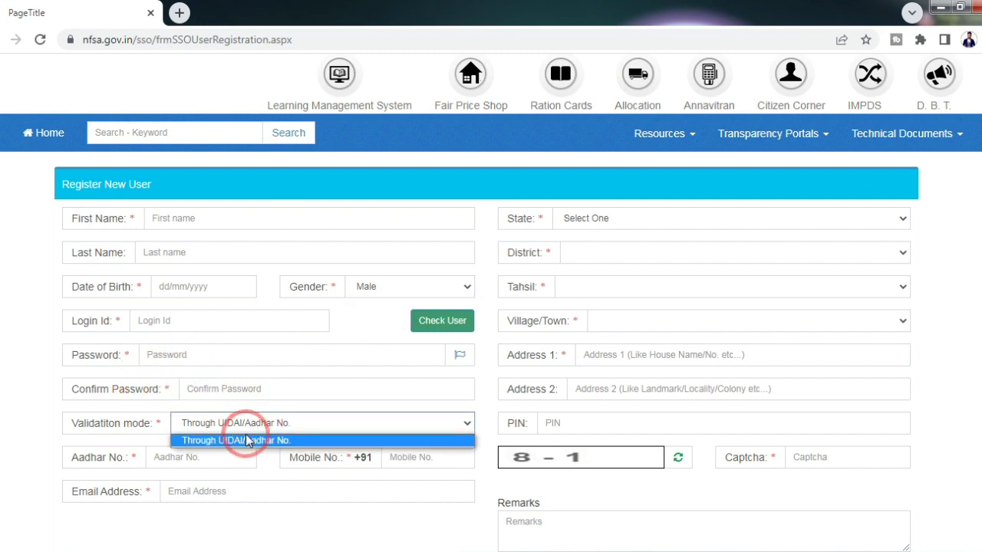
left_click(244, 441)
left_click(162, 458)
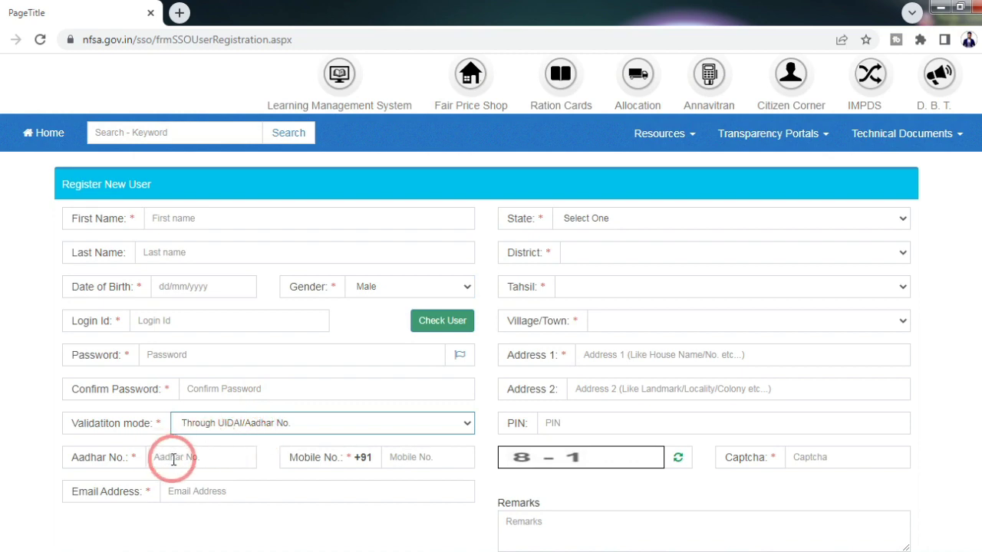
left_click(193, 460)
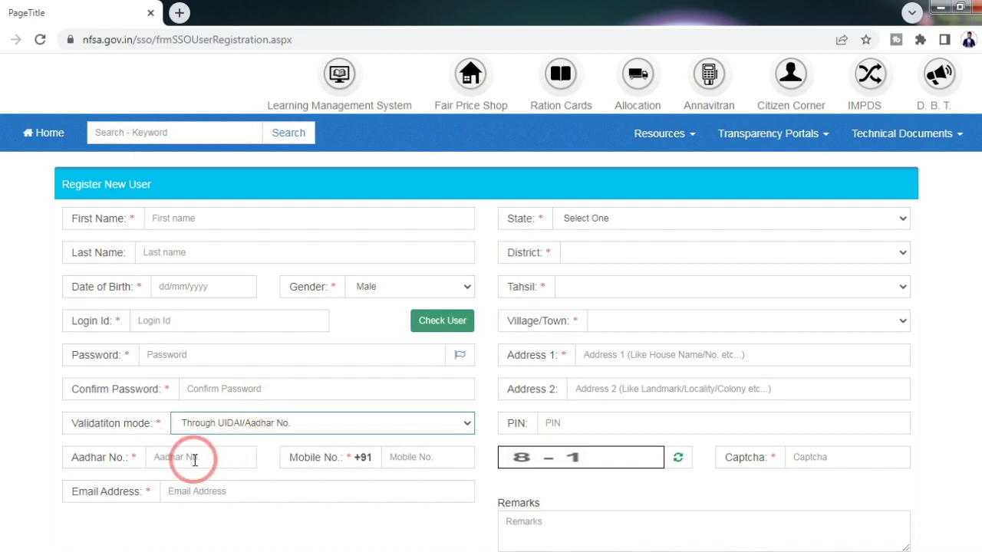
left_click(408, 459)
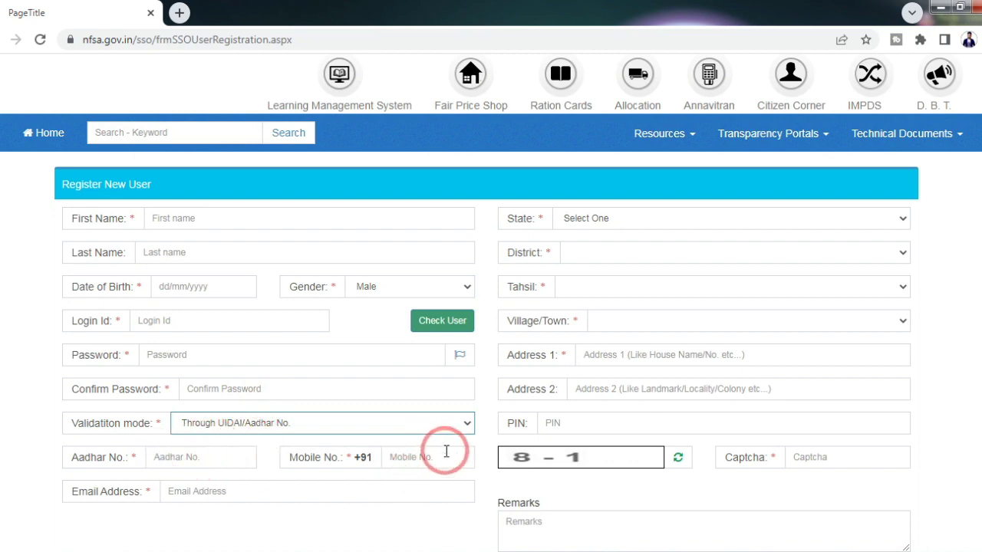
left_click(213, 491)
type("iiiiiiiiiiiiiiiiiiiiiiiii")
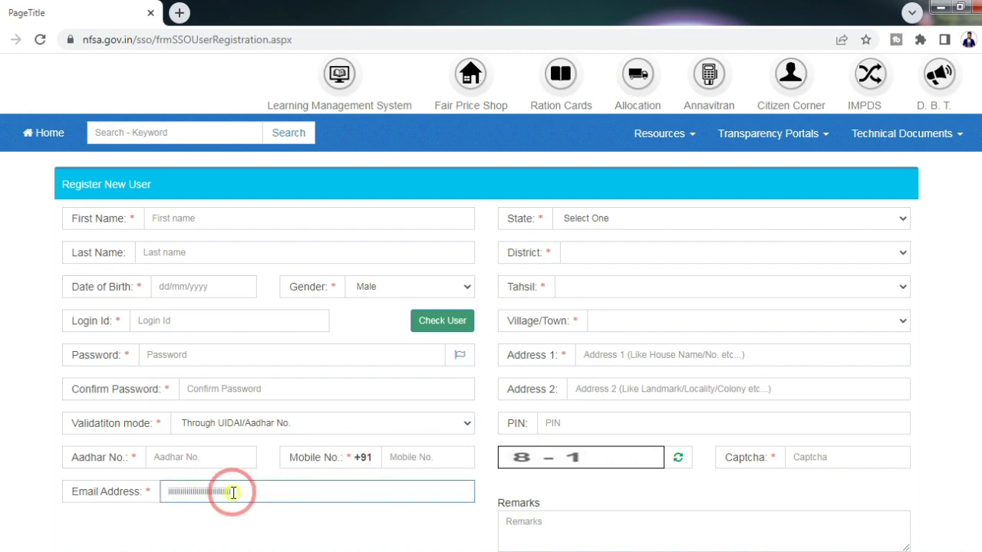
left_click_drag(232, 493, 158, 492)
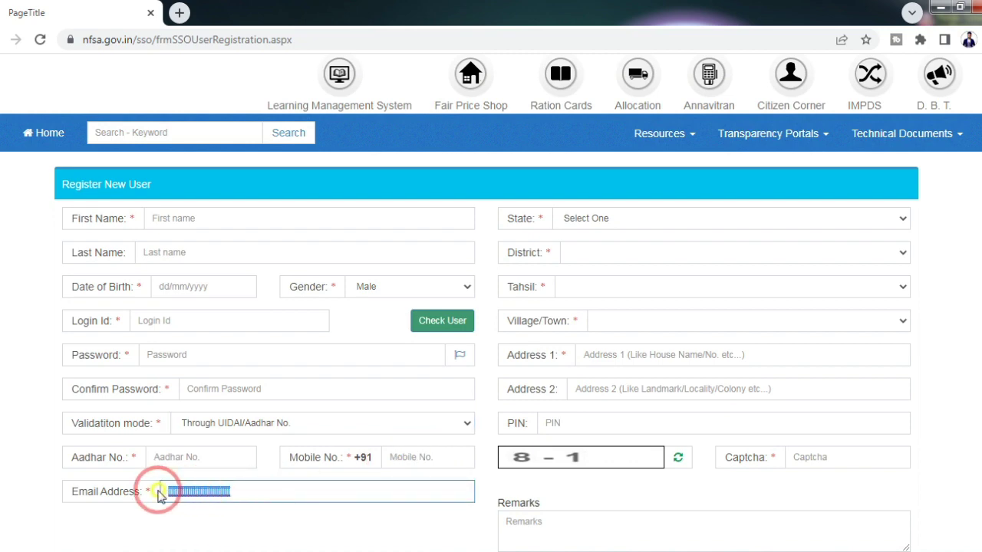
key("BackSpace")
Choose Gujarat as the state and BANAS KANTHA as the district in the registration form.
left_click(592, 221)
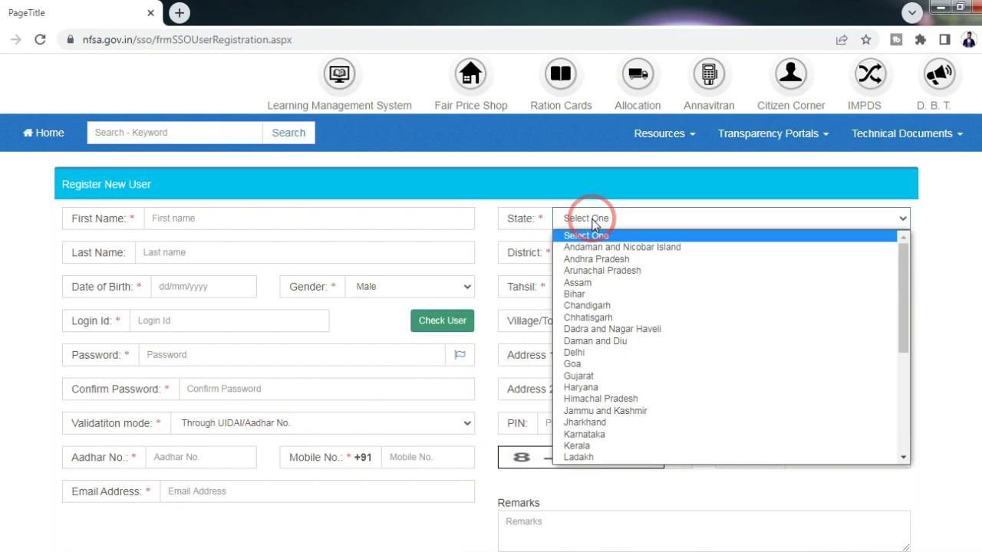
left_click(585, 376)
left_click(603, 254)
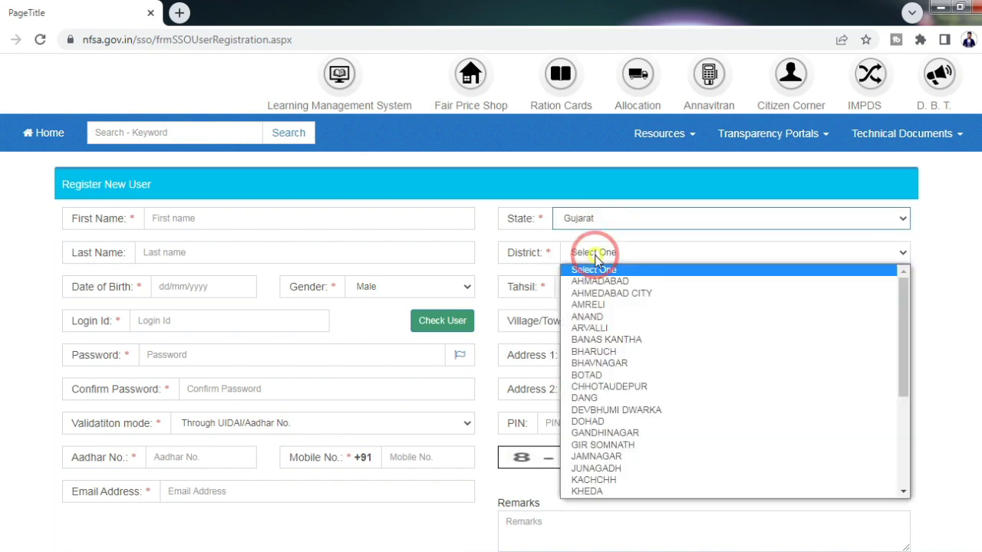
left_click(599, 340)
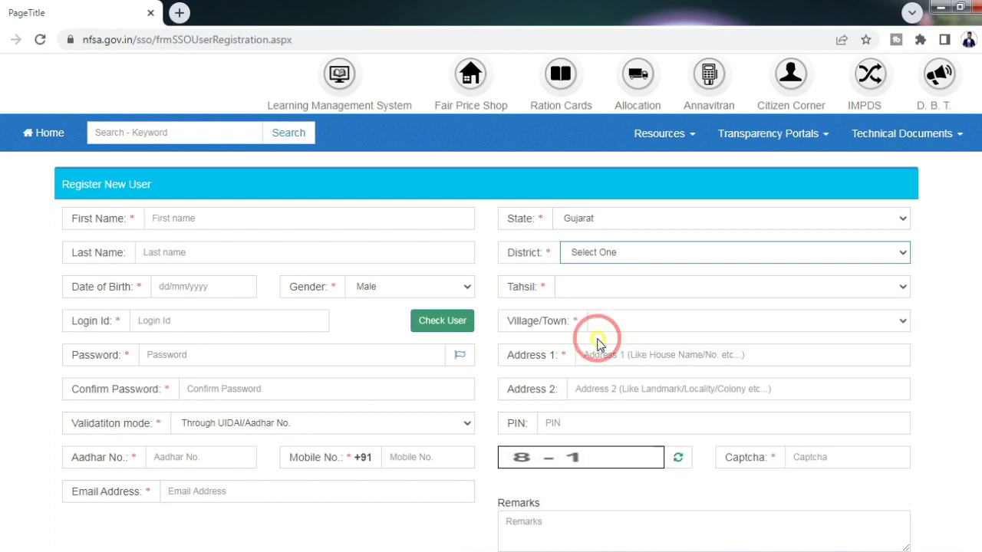
Set the tahsil to Dantiwada and the village/town to Dhaneri.
left_click(600, 290)
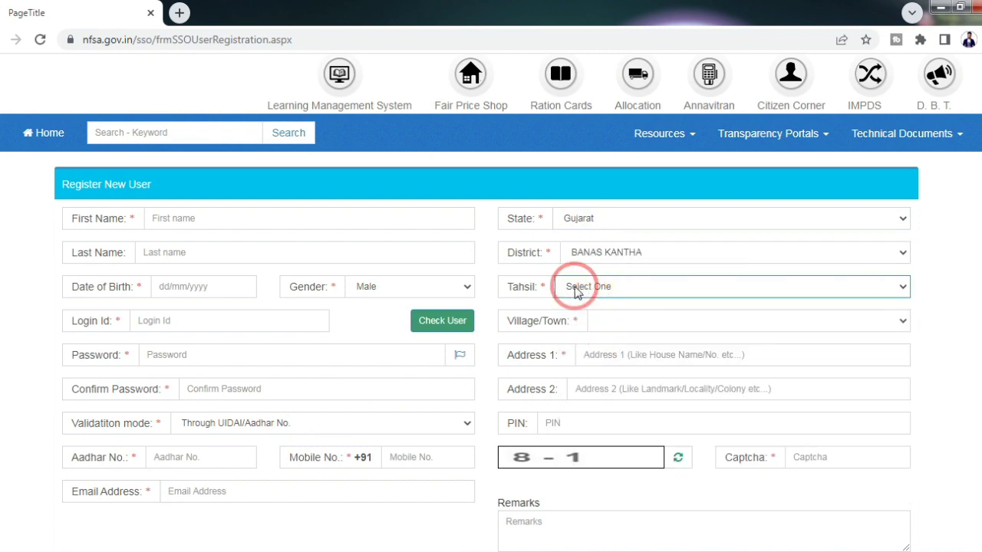
left_click(601, 291)
left_click(604, 347)
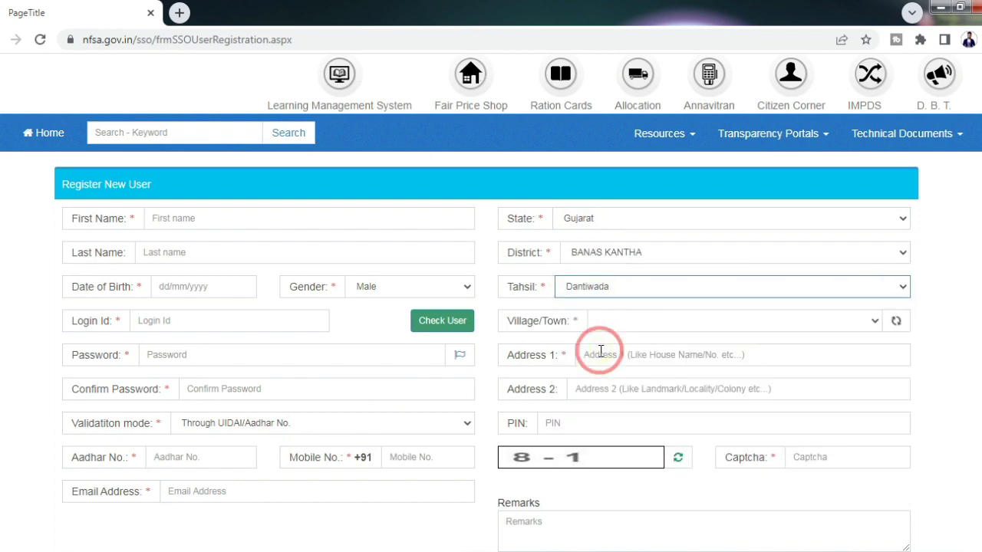
left_click(636, 322)
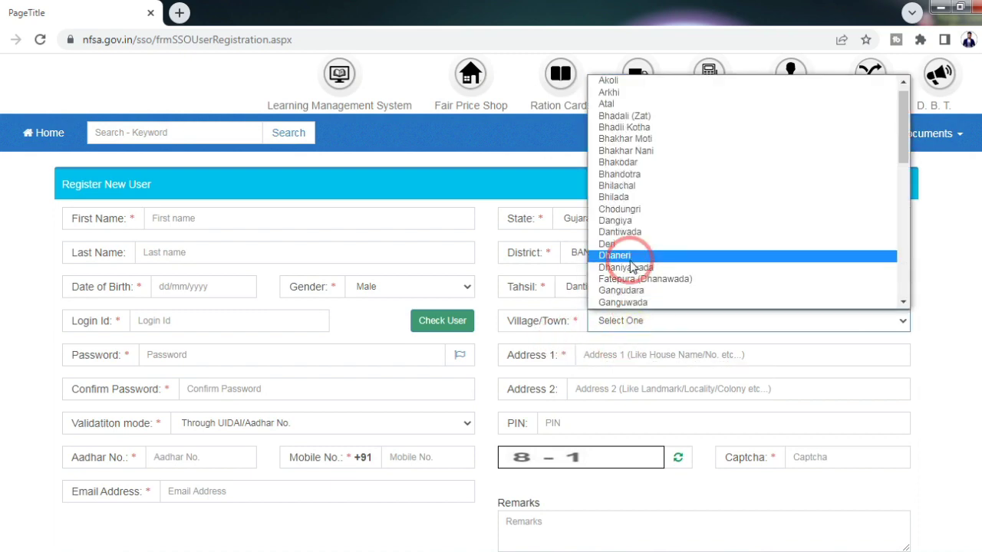
left_click(632, 265)
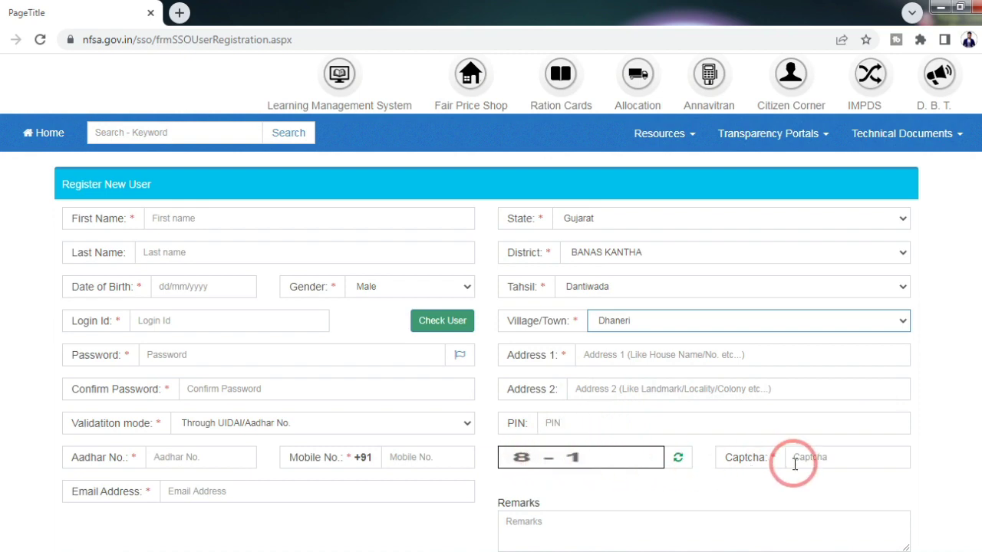
Accept the terms and Aadhaar consent, and tick the declaration that the furnished details are true and correct.
scroll(533, 358, "down", 3)
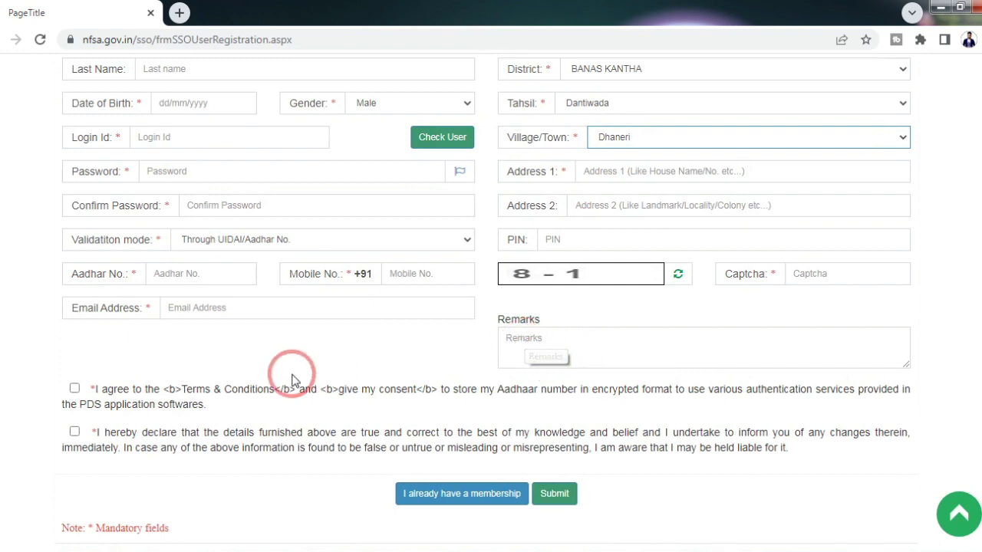
left_click(74, 390)
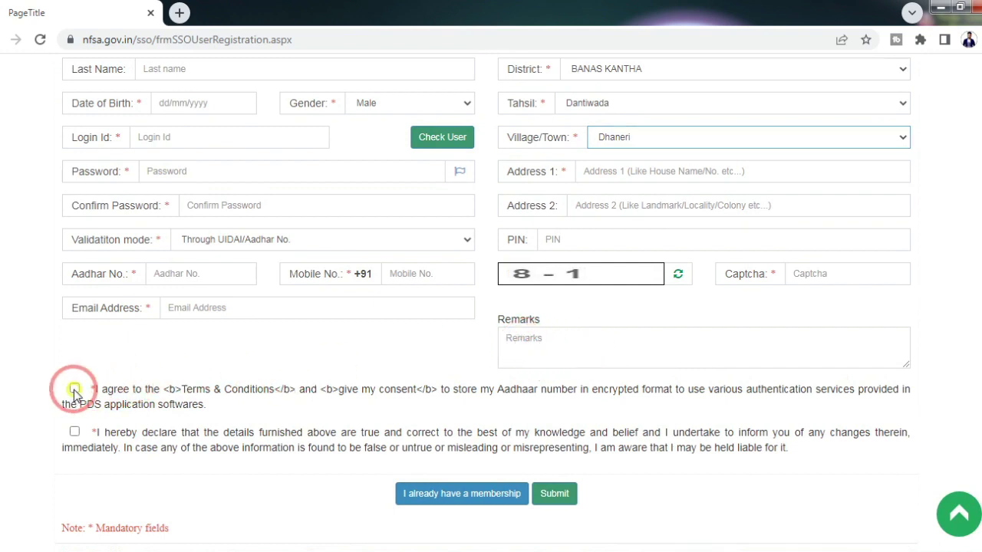
left_click(73, 432)
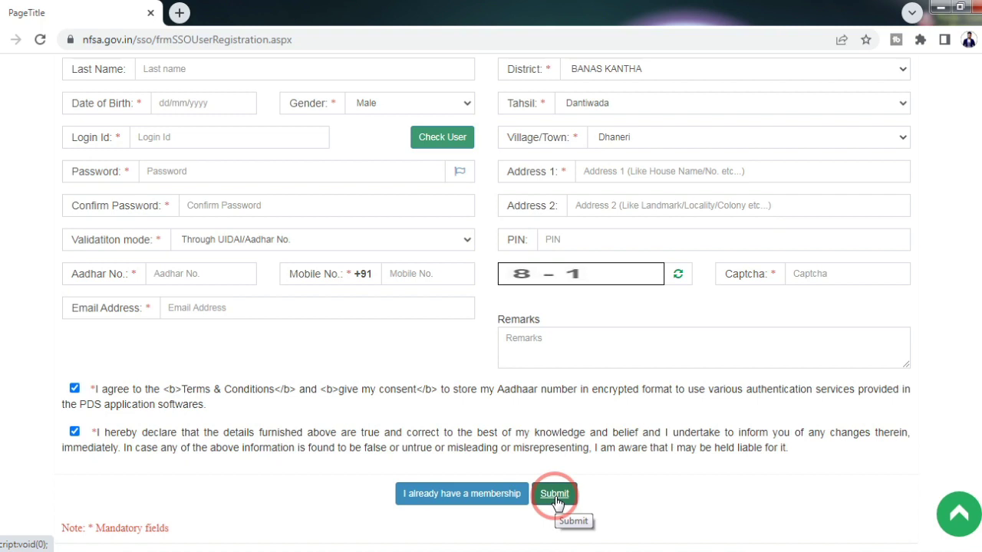
Return to the login page as an existing member and sign in with the login ID, account password and captcha.
left_click(449, 497)
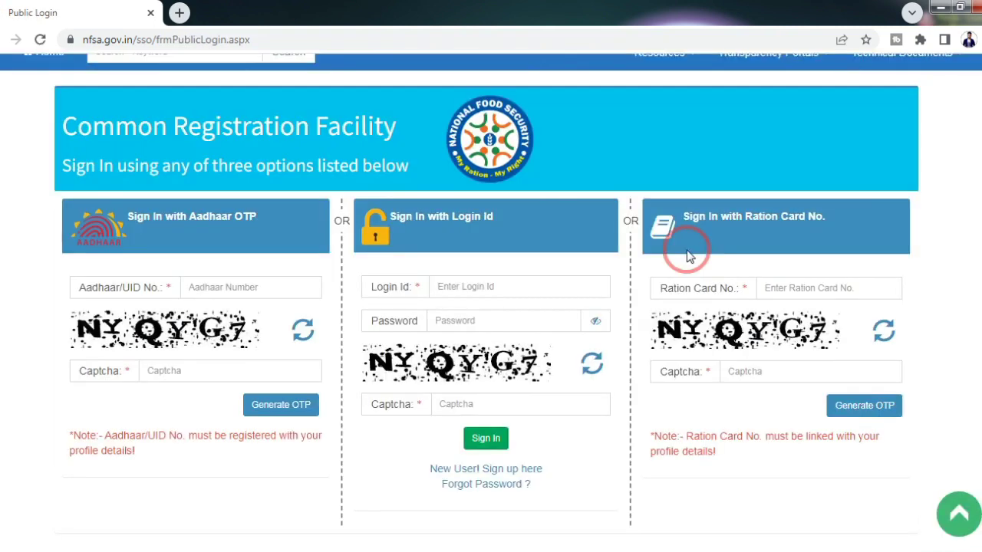
left_click(442, 287)
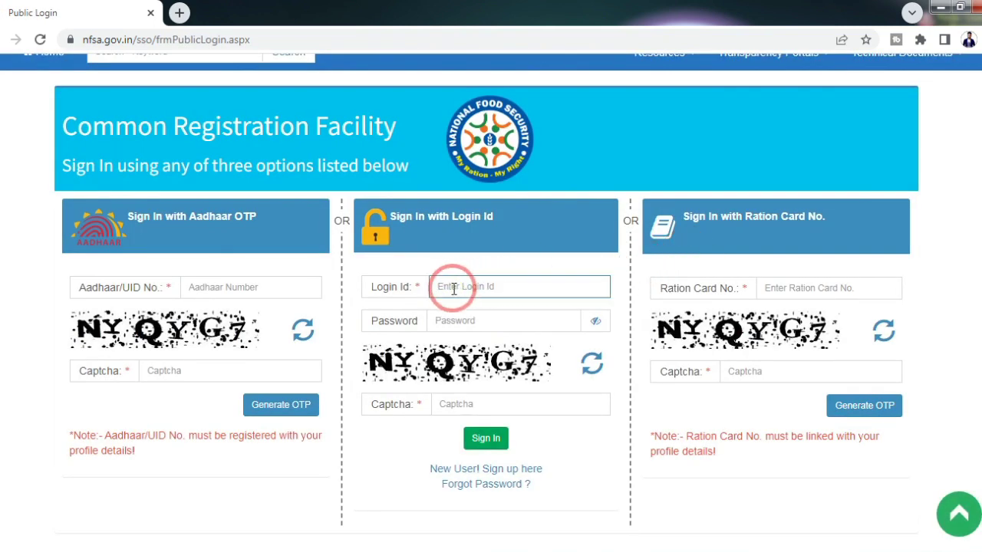
left_click(484, 322)
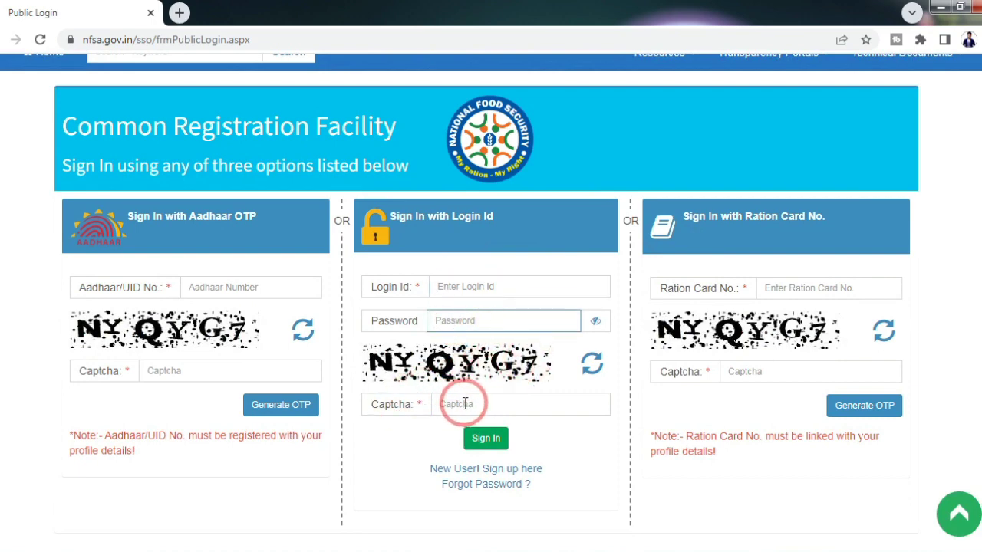
left_click(499, 439)
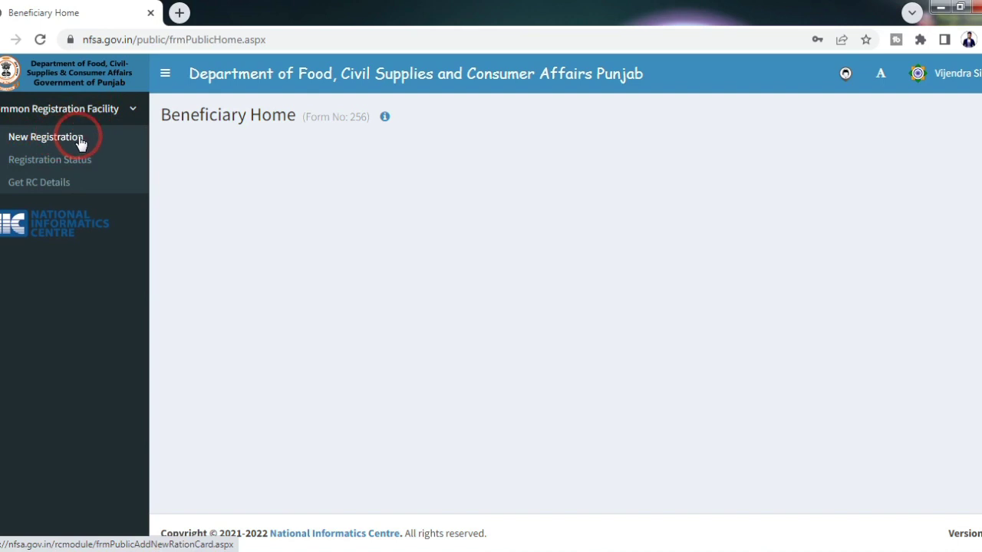
View the registration status page, and start a new ration card registration with Punjab as the state.
left_click(23, 162)
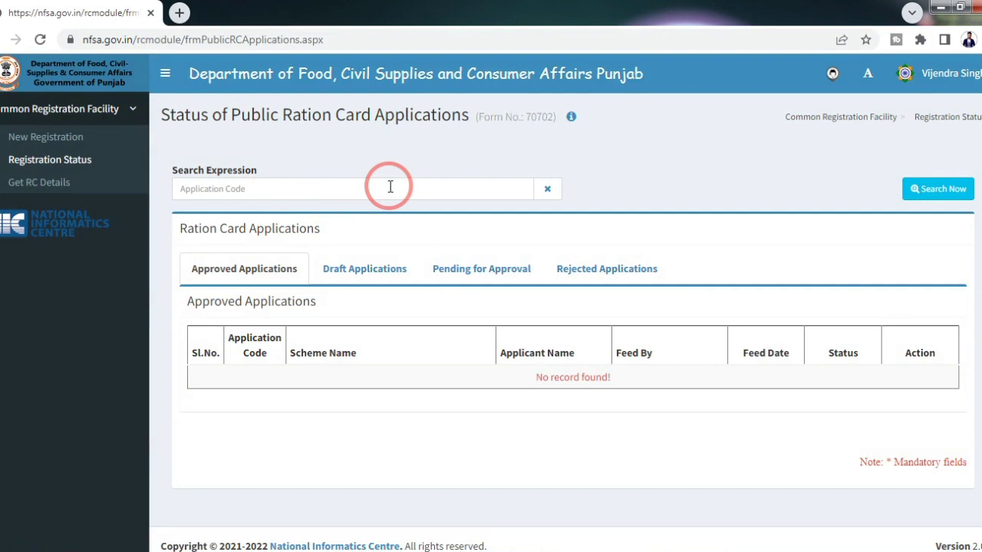
left_click(27, 138)
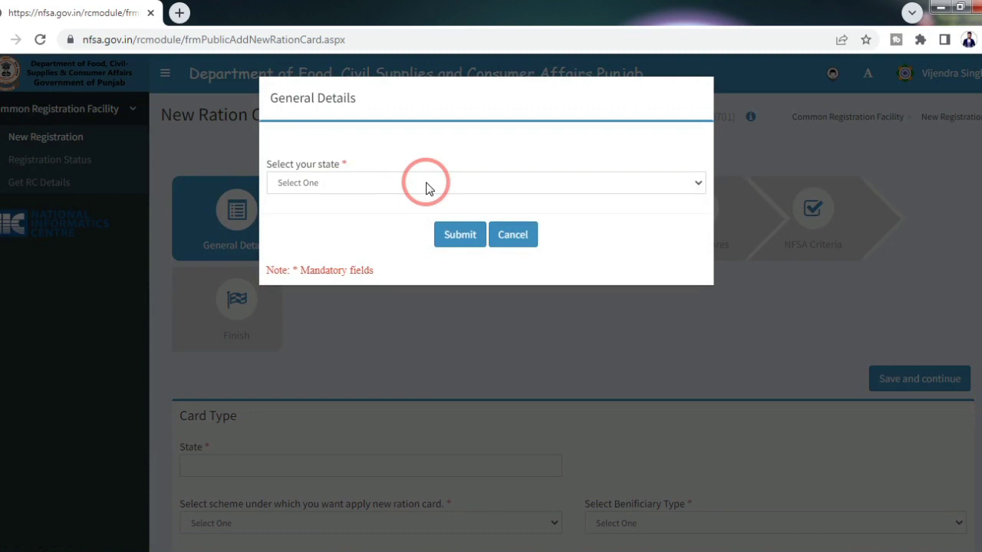
left_click(458, 190)
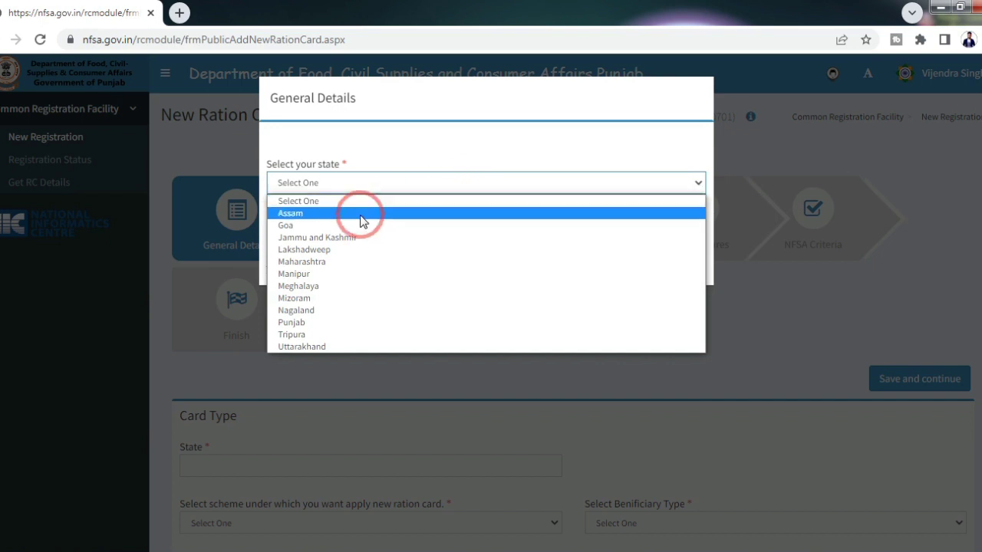
left_click(302, 319)
left_click(451, 234)
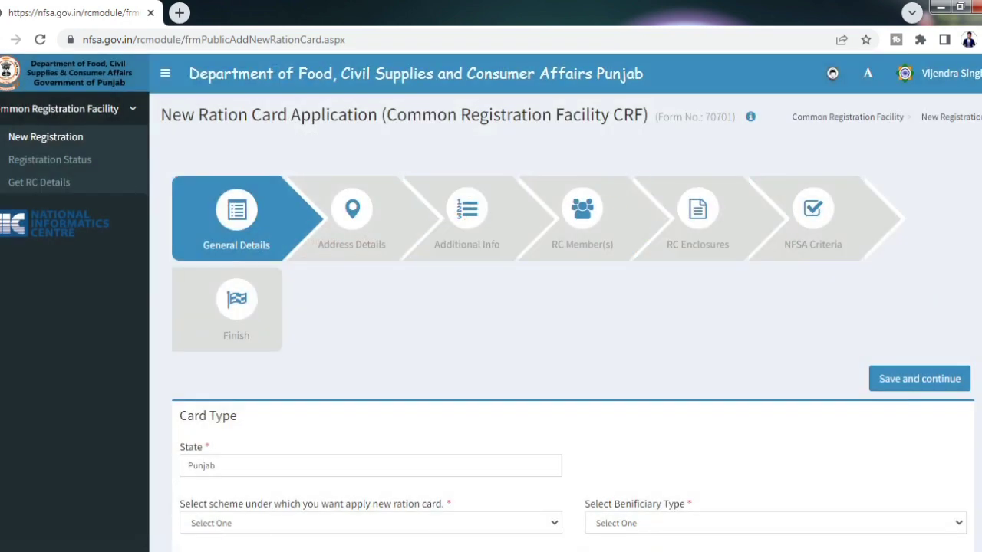
Select Priority Household (NFSA) as the scheme under which to apply for the new ration card.
scroll(566, 307, "down", 2)
scroll(566, 307, "down", 4)
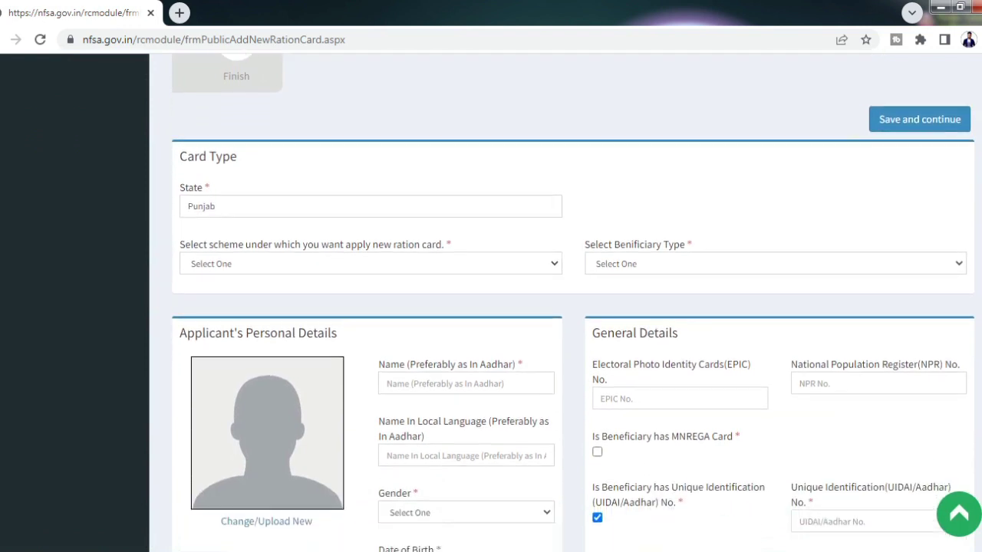
scroll(566, 307, "down", 1)
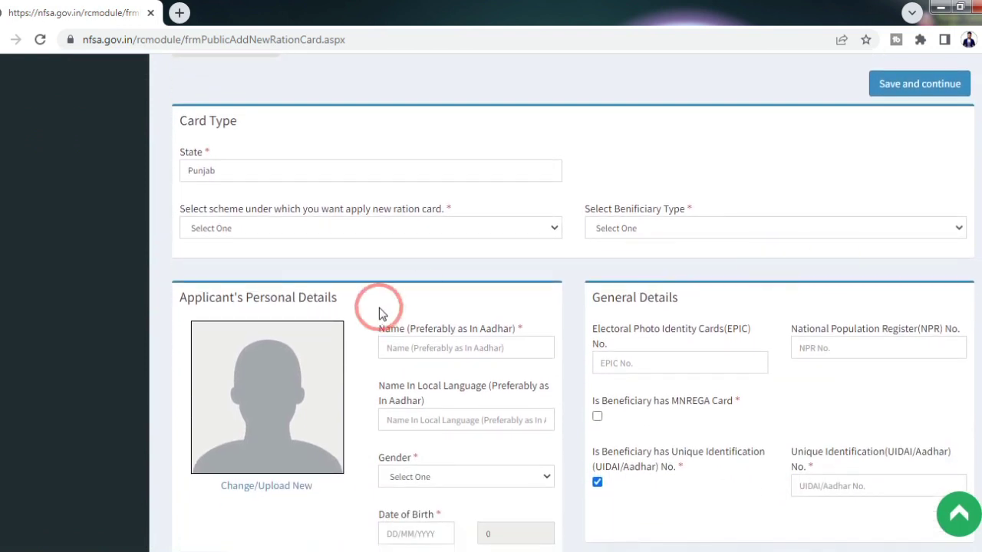
left_click(346, 233)
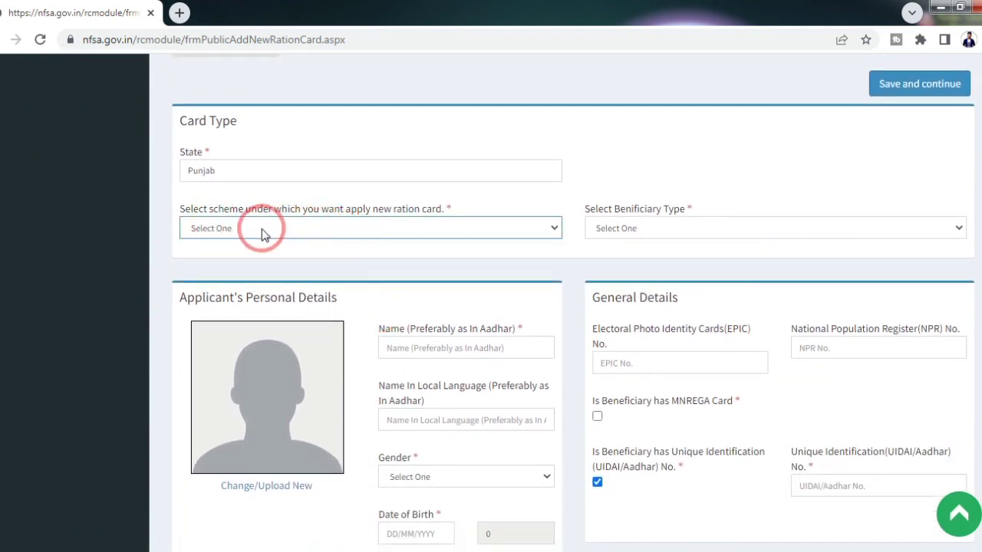
left_click(342, 233)
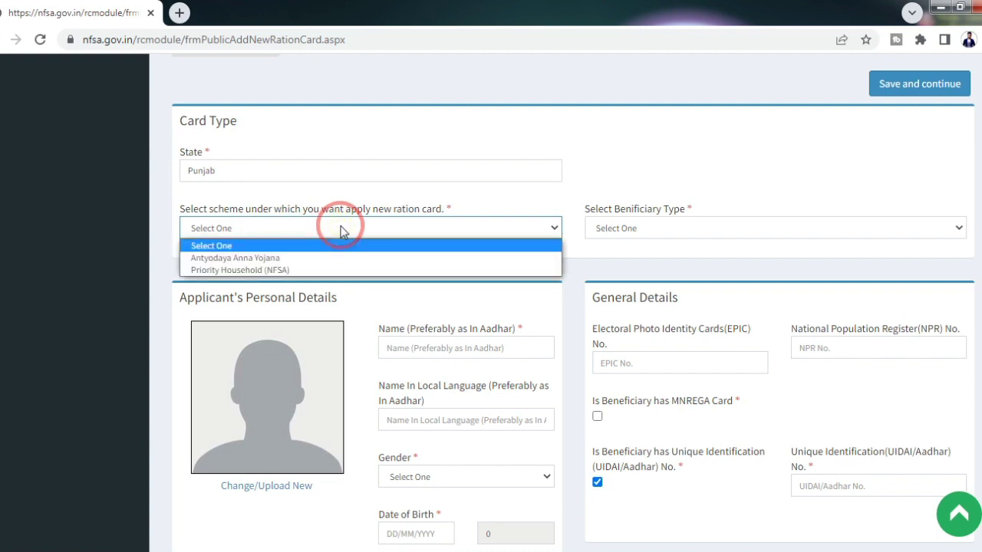
left_click(256, 271)
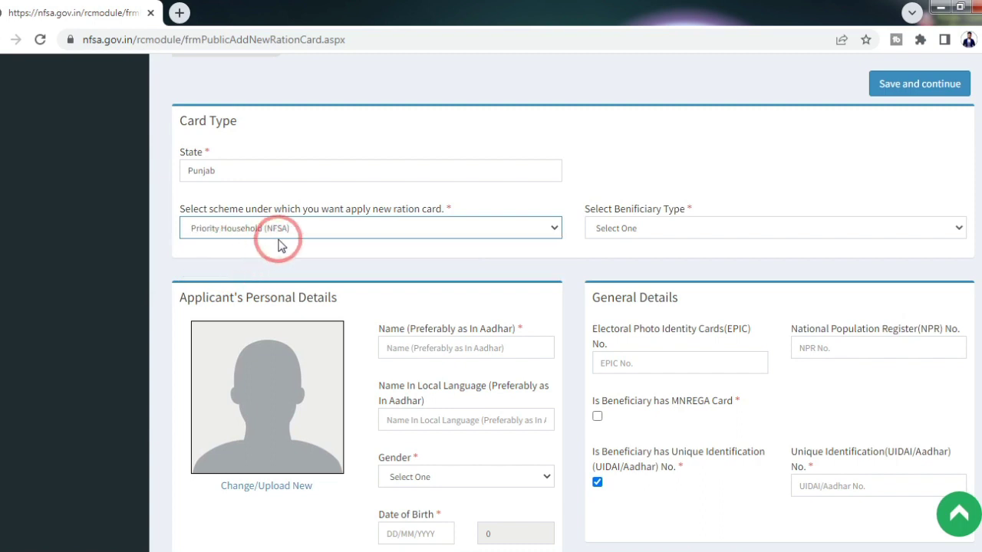
Select Ration as the beneficiary type for the new ration card.
left_click(589, 224)
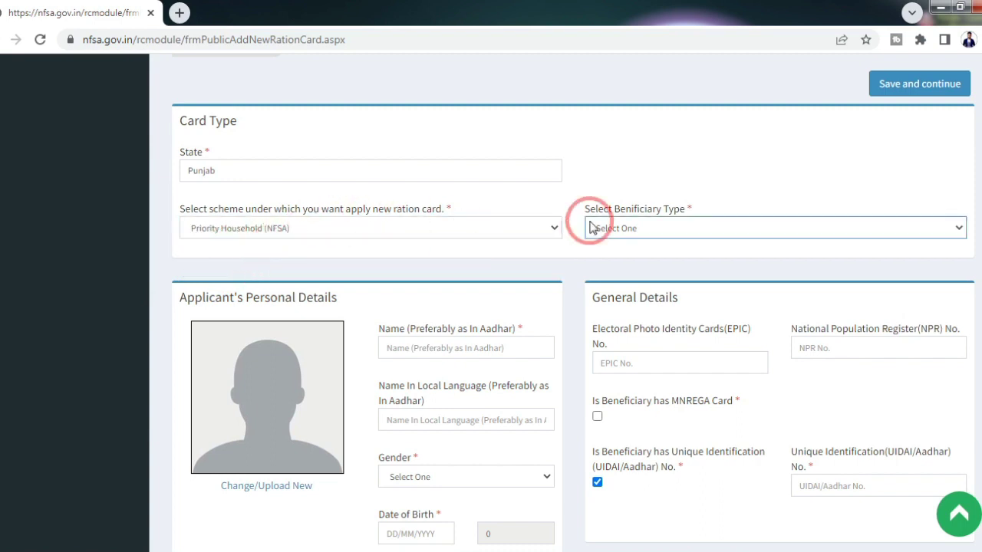
left_click(631, 229)
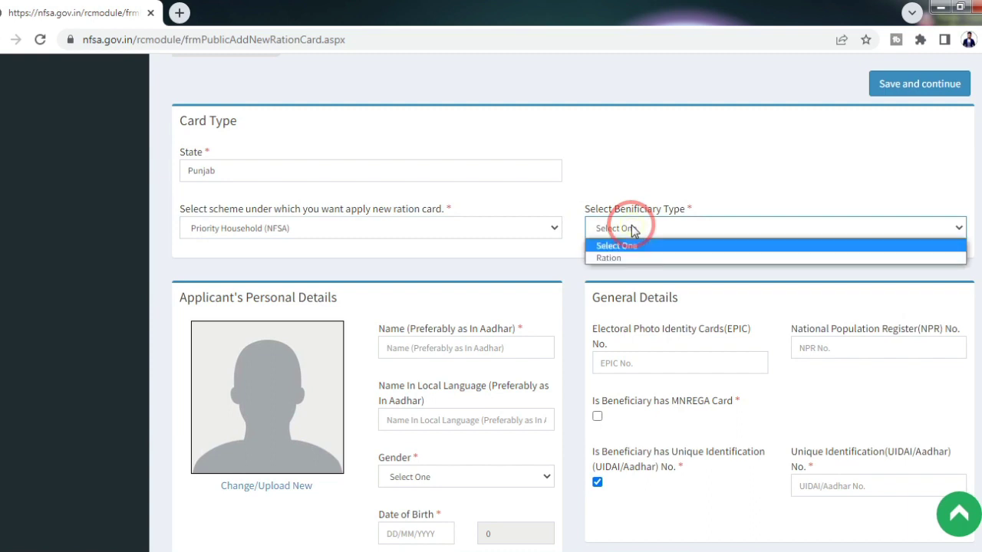
left_click(610, 253)
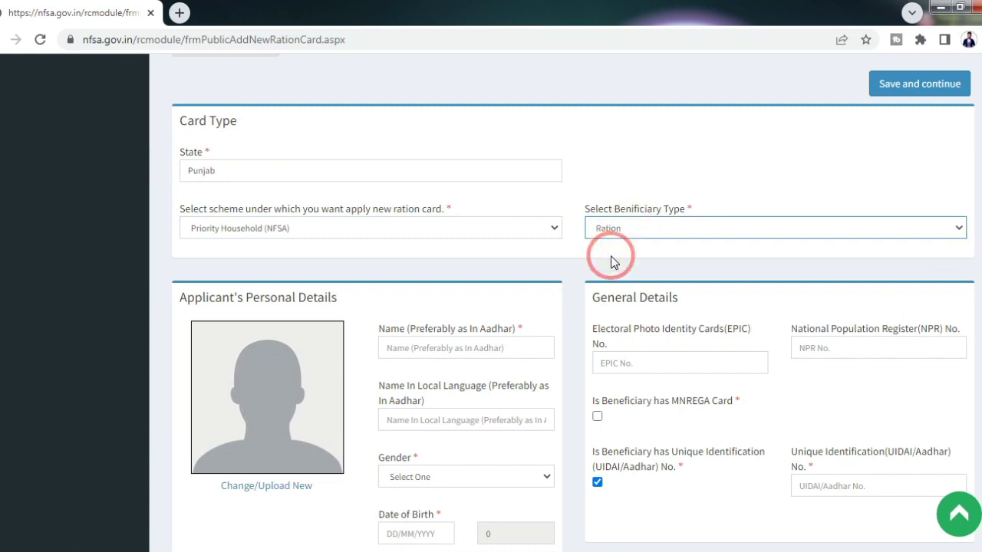
Enter the applicant's name as in Aadhaar and set the gender to Male in the personal details.
scroll(574, 307, "down", 2)
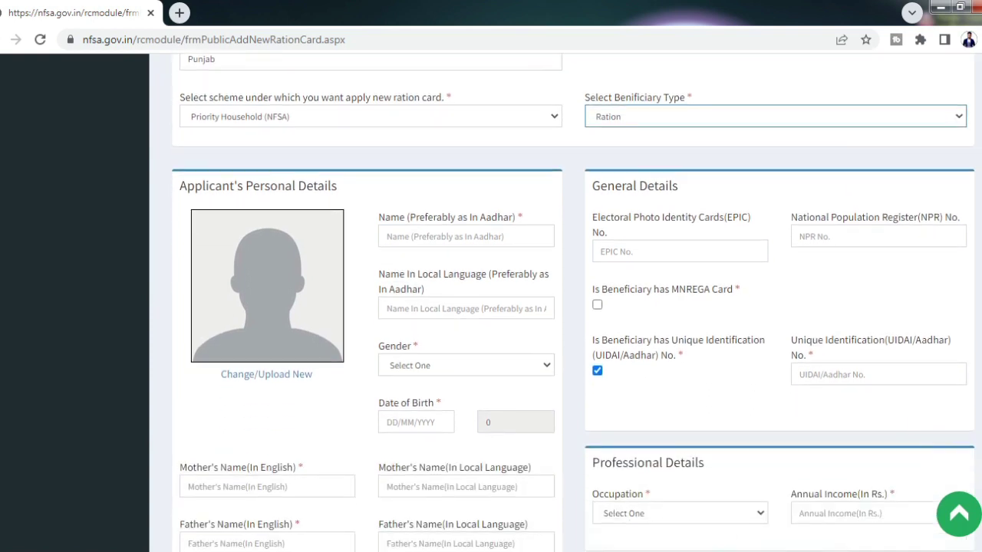
left_click(223, 242)
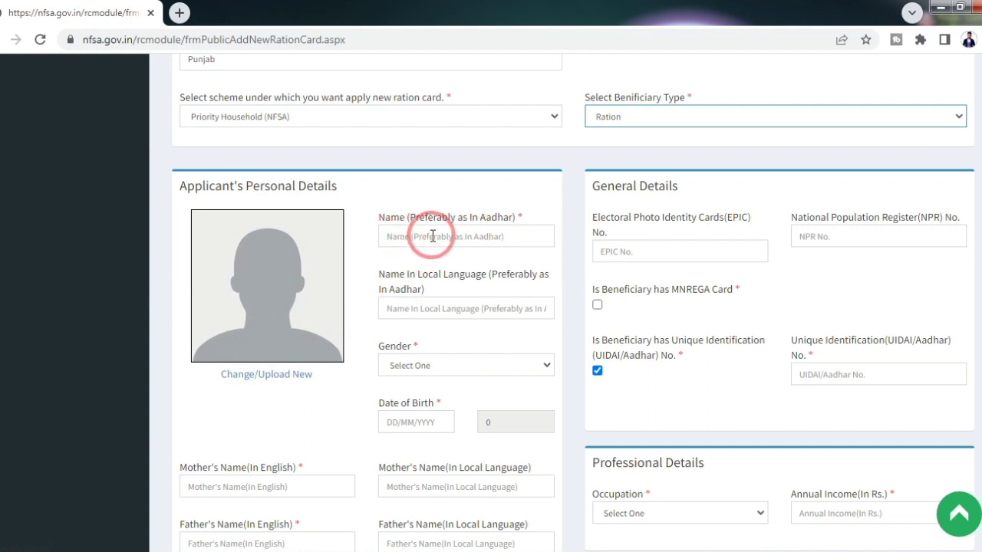
left_click(472, 238)
type("arjun")
left_click(416, 308)
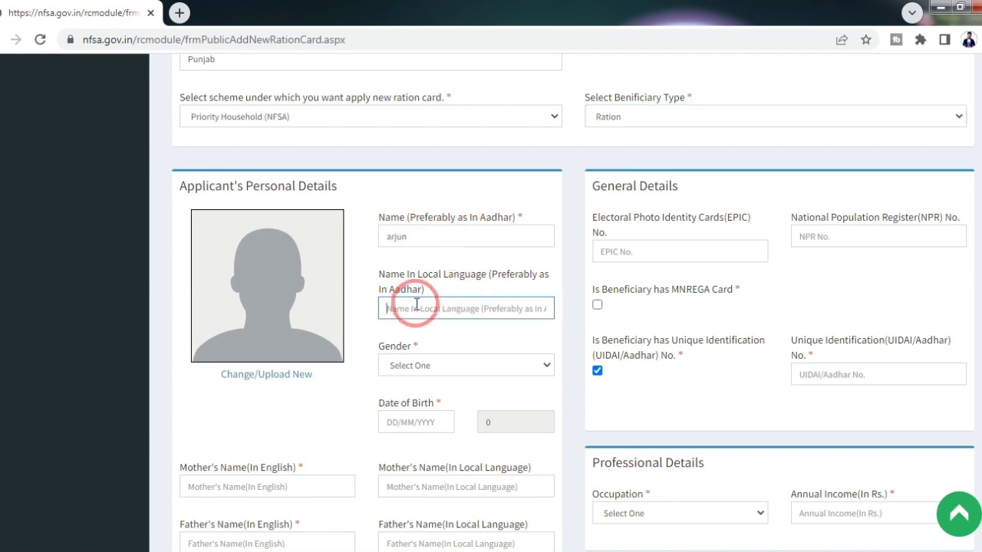
left_click(504, 367)
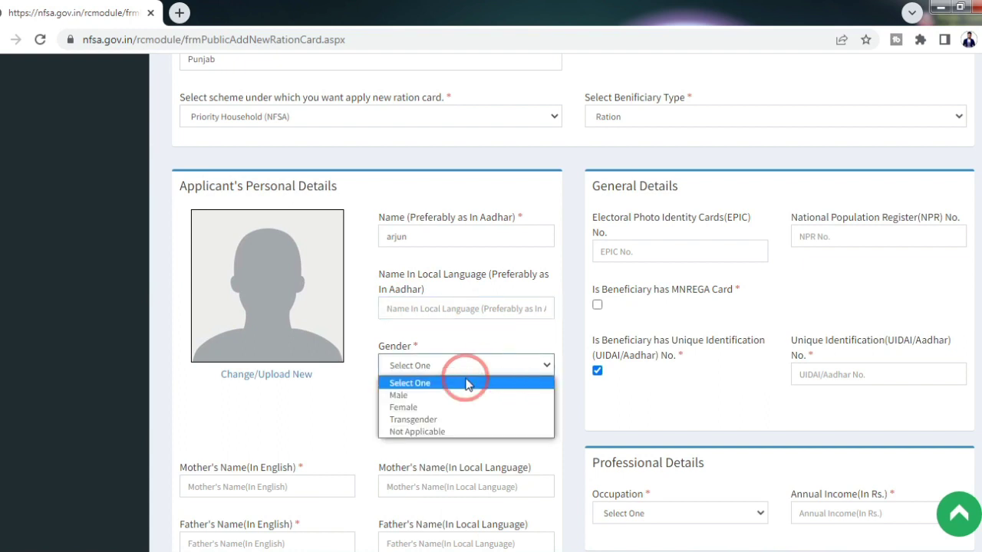
left_click(425, 395)
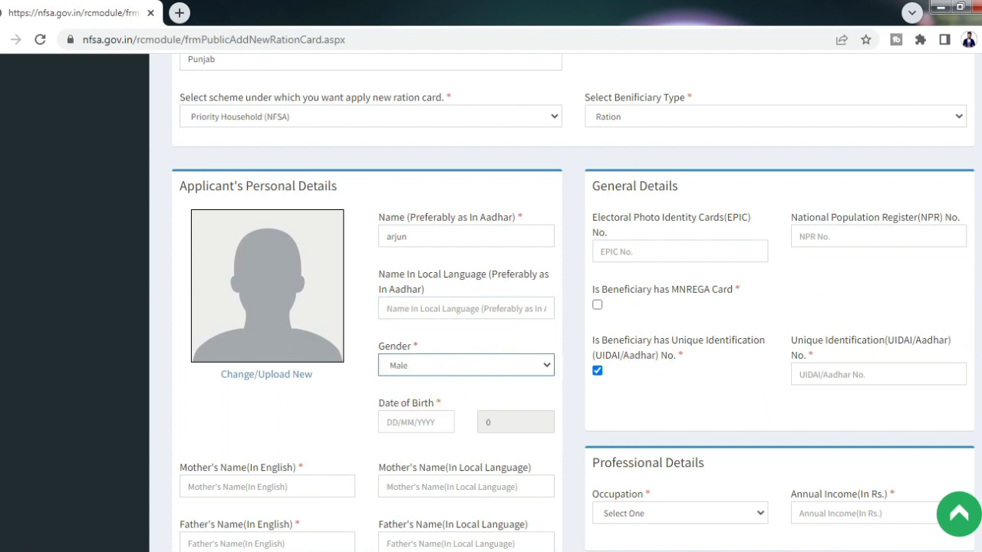
Review the parents' name fields and the marital status and nationality choices in the applicant's personal details.
scroll(980, 253, "down", 2)
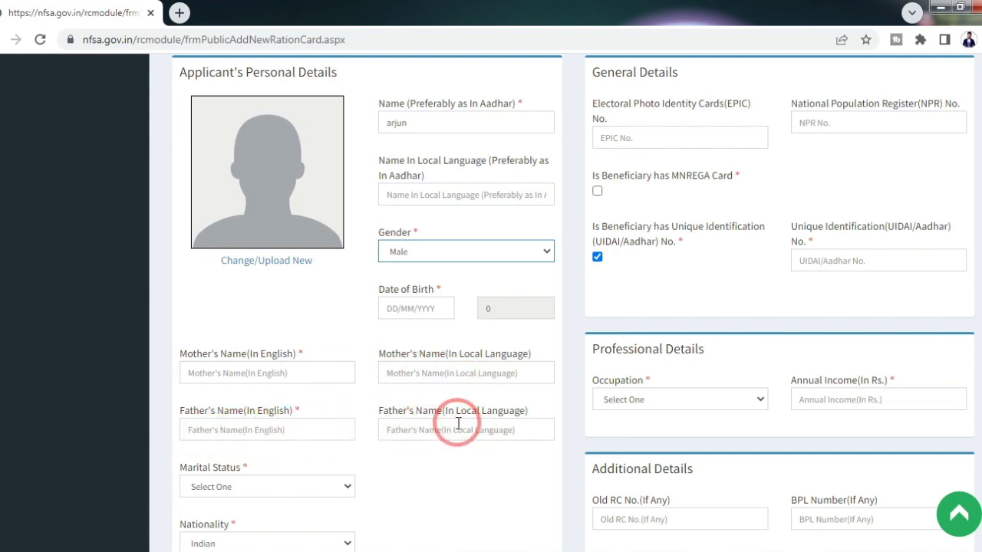
scroll(358, 456, "down", 1)
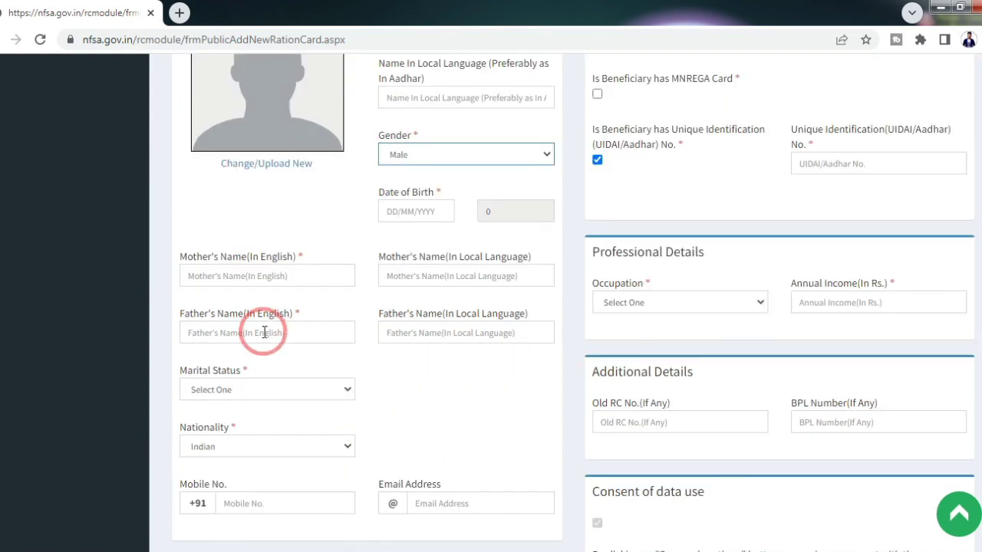
left_click(238, 391)
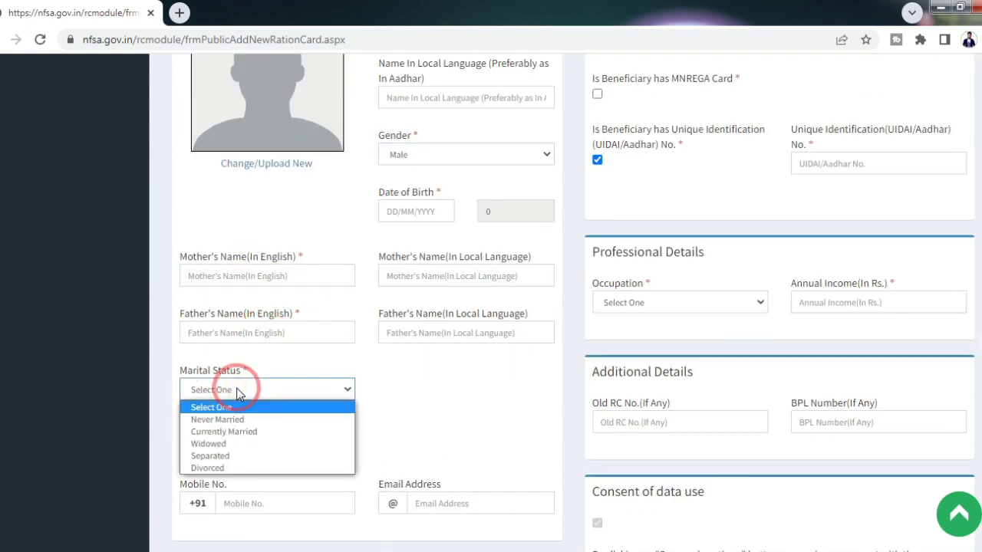
left_click(238, 391)
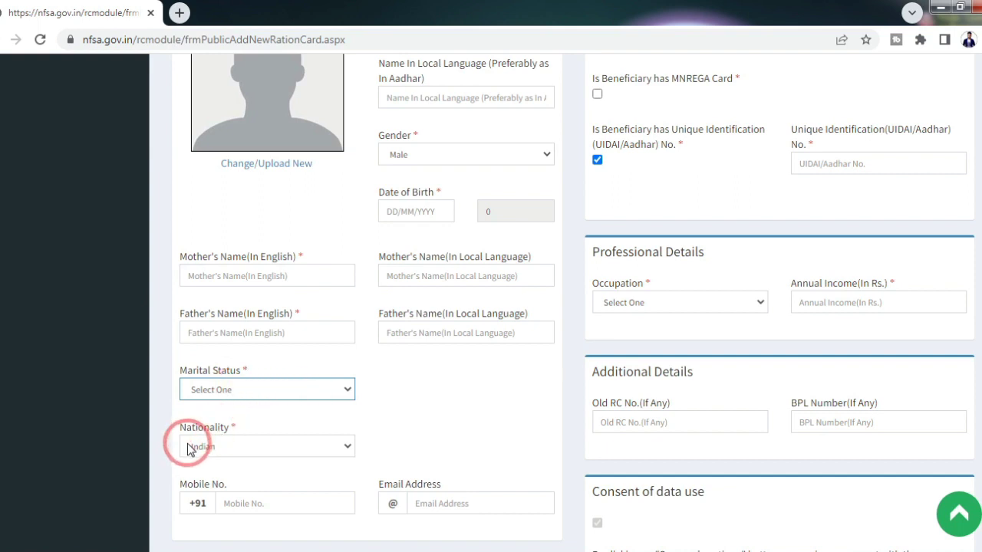
left_click(261, 446)
left_click(261, 446)
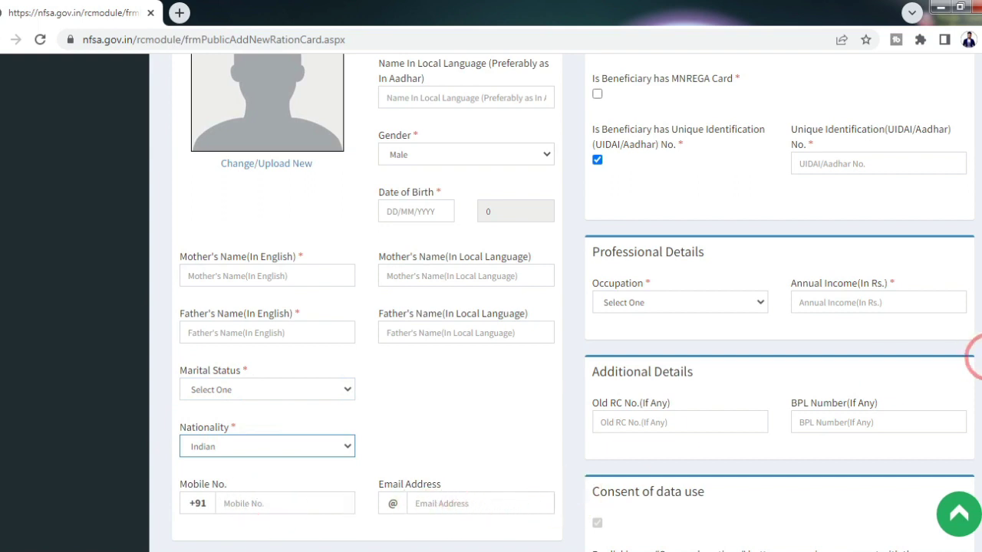
Review the EPIC, MNREGA card and Aadhaar number fields in the general details.
scroll(636, 246, "up", 3)
left_click(637, 245)
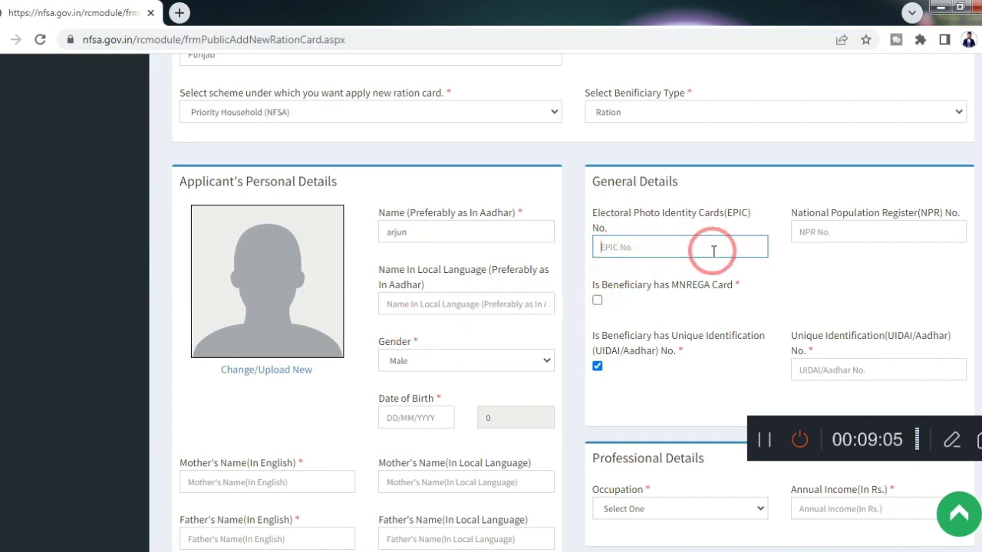
scroll(714, 269, "down", 2)
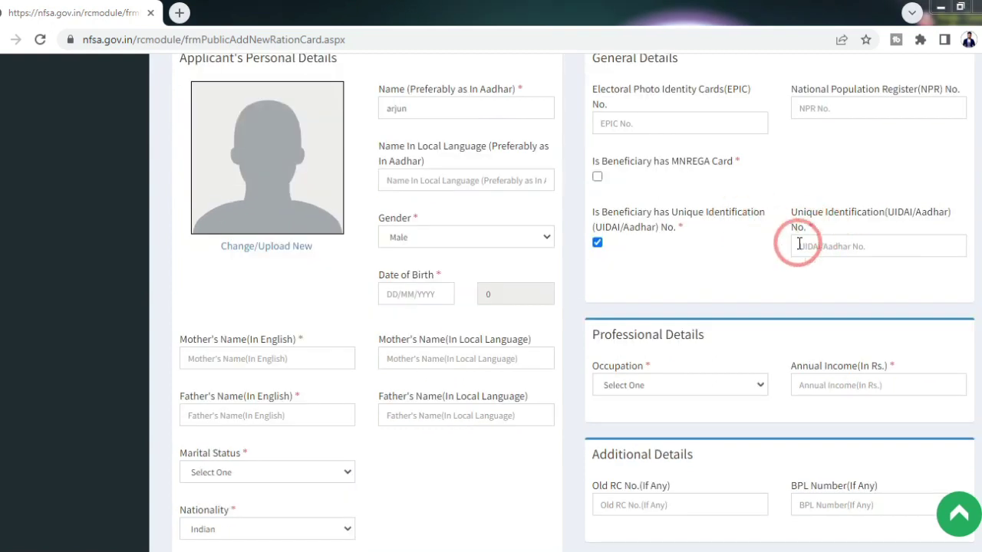
left_click(829, 244)
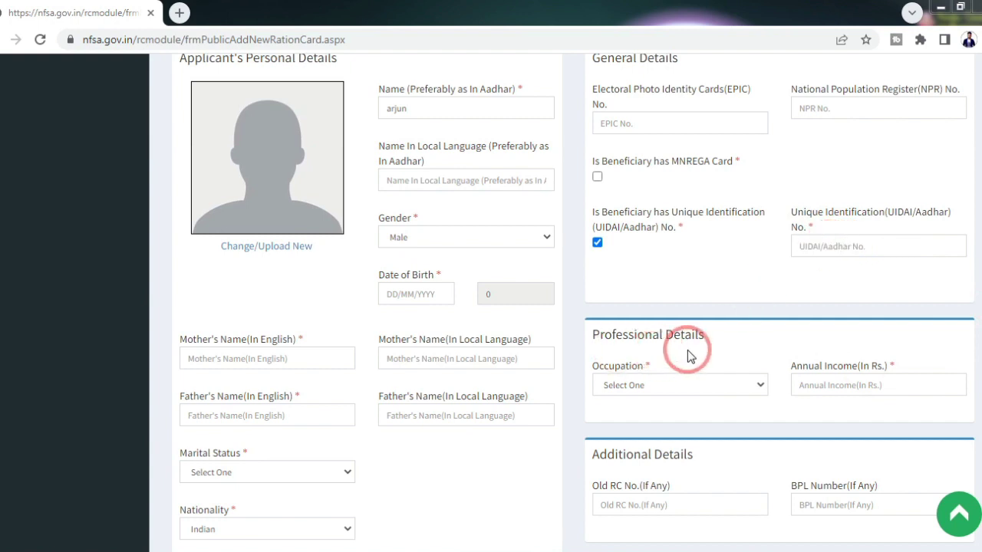
Review the occupation and annual income fields, the additional details and the consent of data use.
left_click(644, 390)
left_click(641, 389)
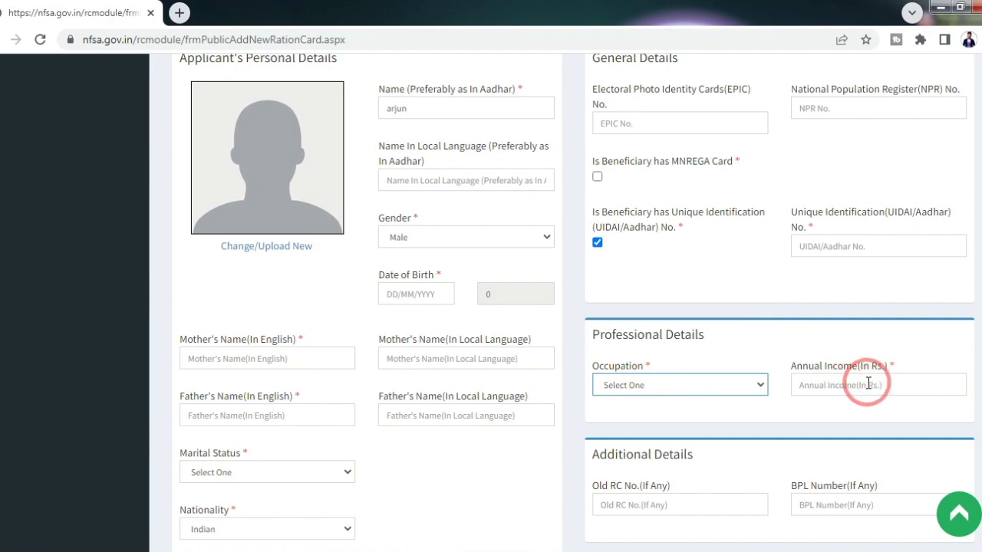
scroll(652, 376, "down", 2)
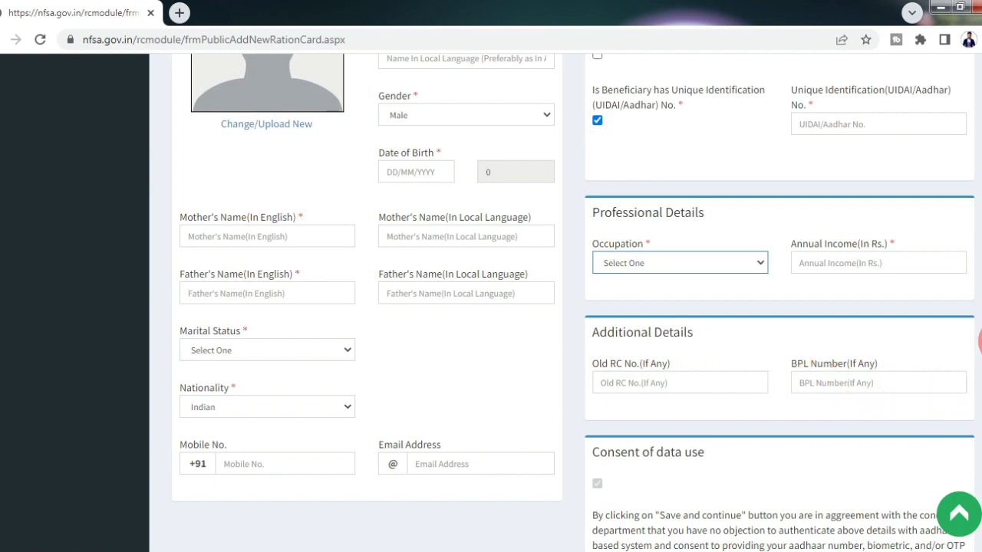
scroll(974, 341, "down", 3)
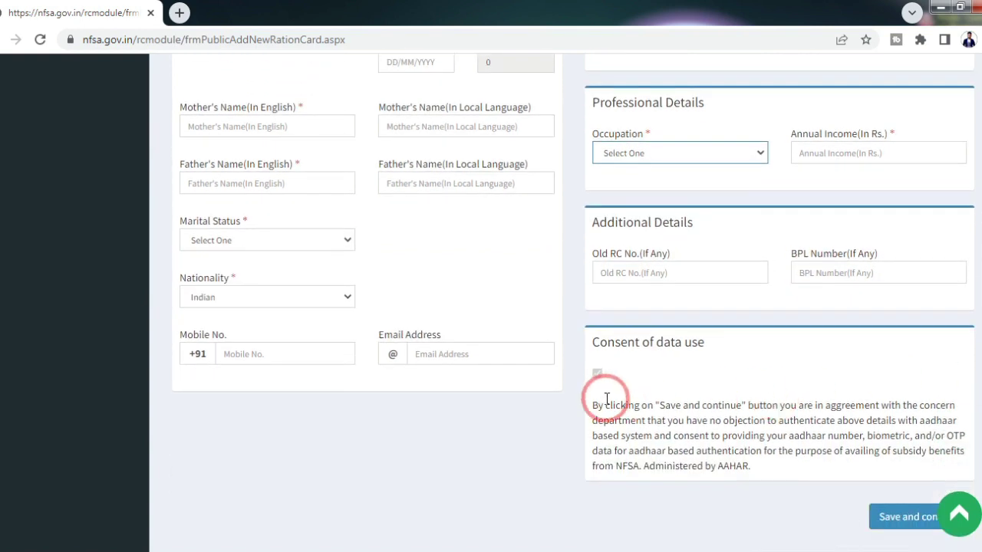
Try to save the general details and continue to the Address Details stage of the application.
left_click(900, 519)
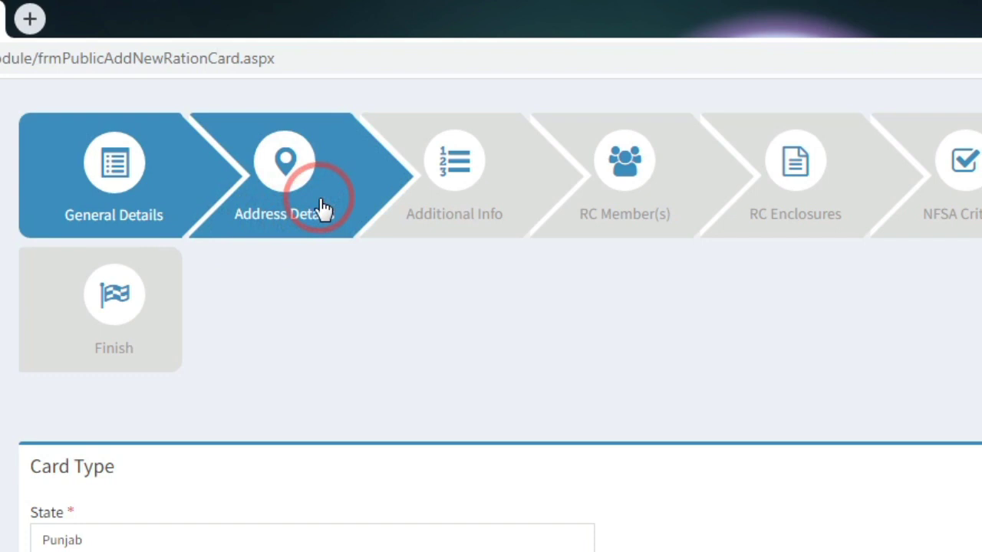
left_click(290, 167)
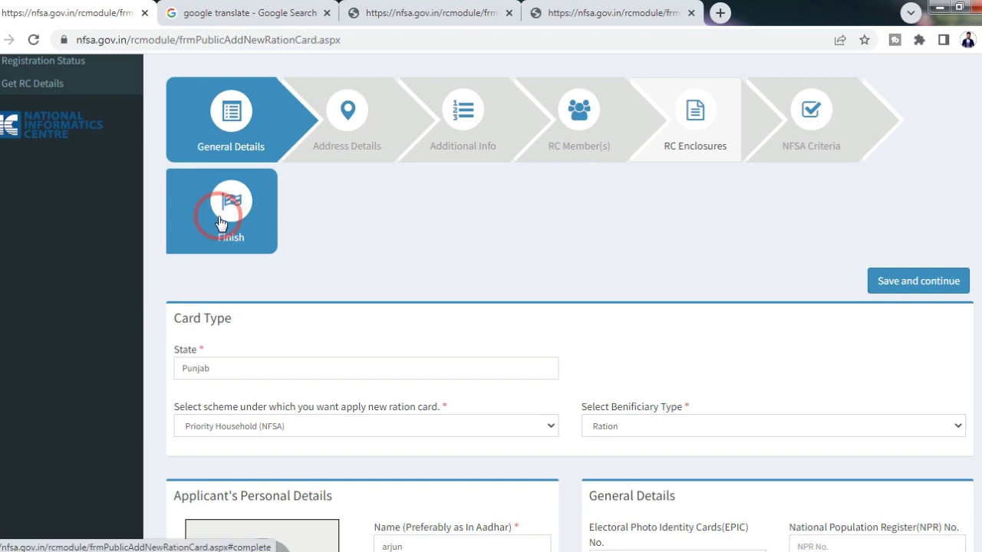
Open the Registration Status page to check the ration card applications.
left_click(35, 69)
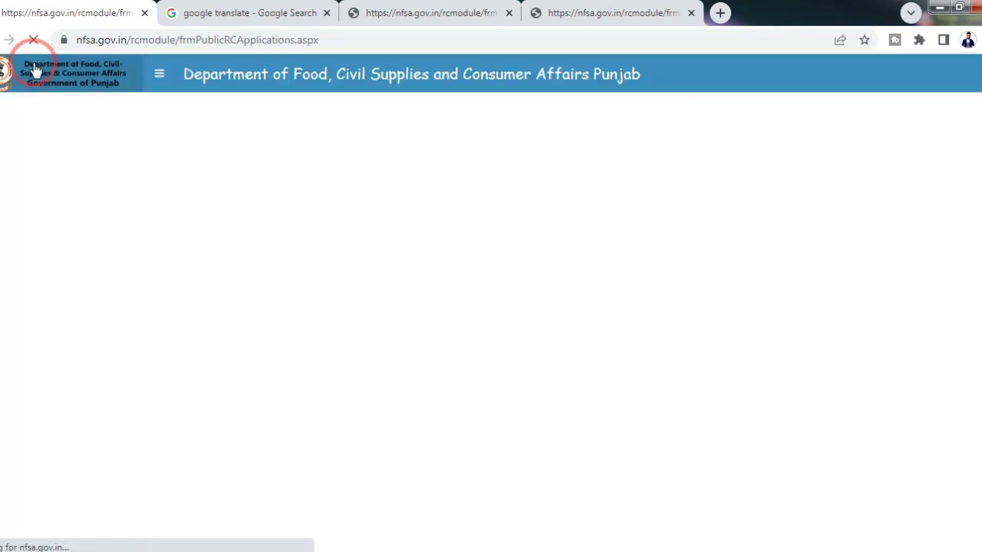